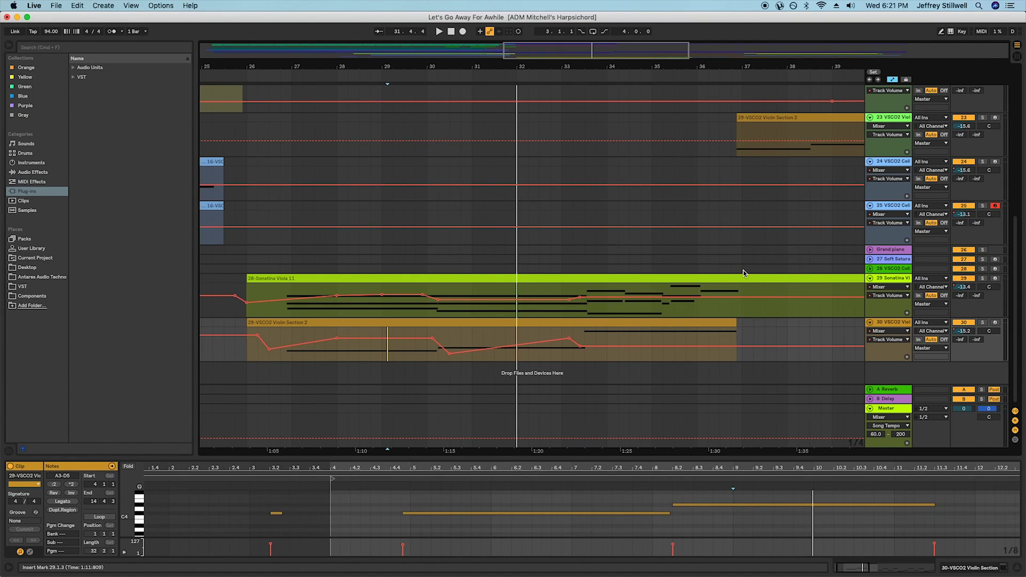
Play back the Sonatina Viola passage from about bar 27
click(305, 276)
key(space)
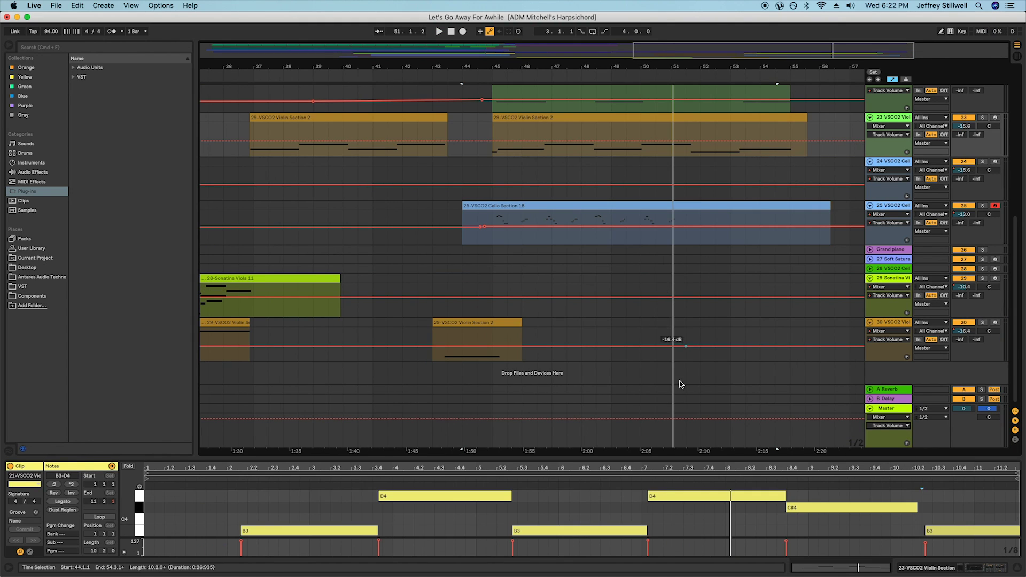
Automate a Master track volume fade-out to -inf dB from just before bar 50 to about bar 52, and play it back
click(635, 419)
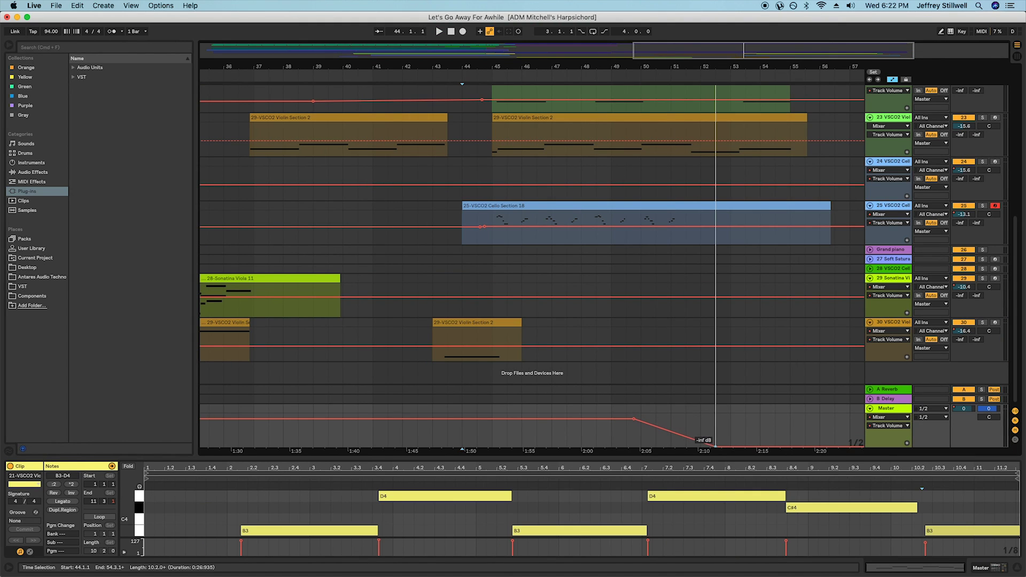
click(628, 417)
key(space)
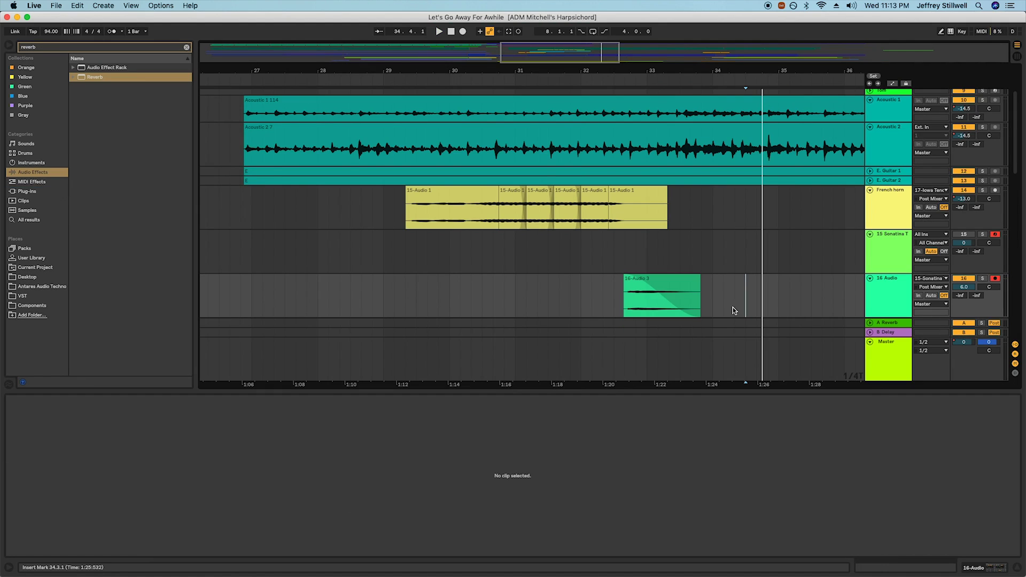
Return from the YouTube reference to Live and record a new tuba take from bar 58 on the Sonatina Tuba and 16 Audio tracks
click(634, 282)
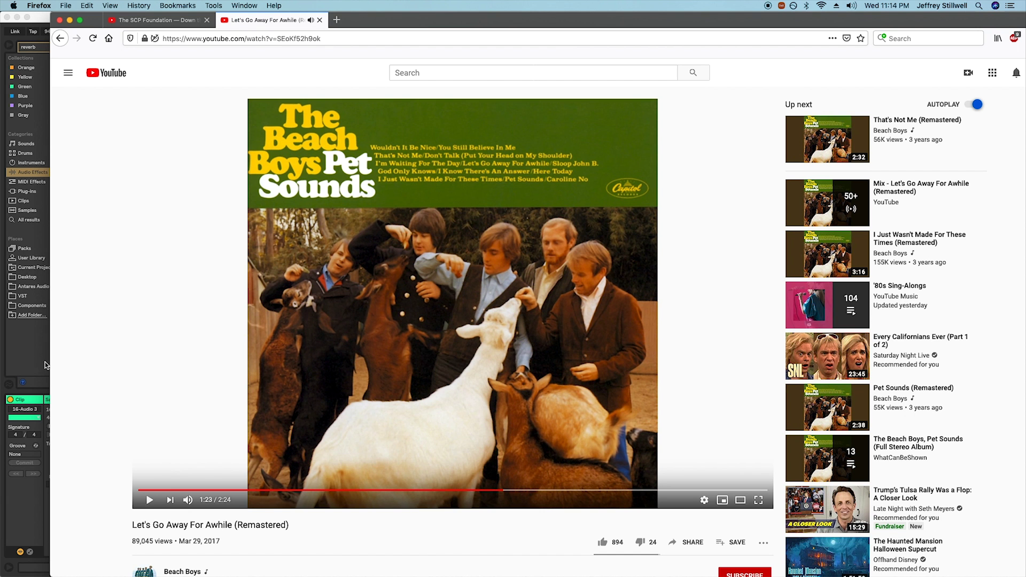
click(25, 365)
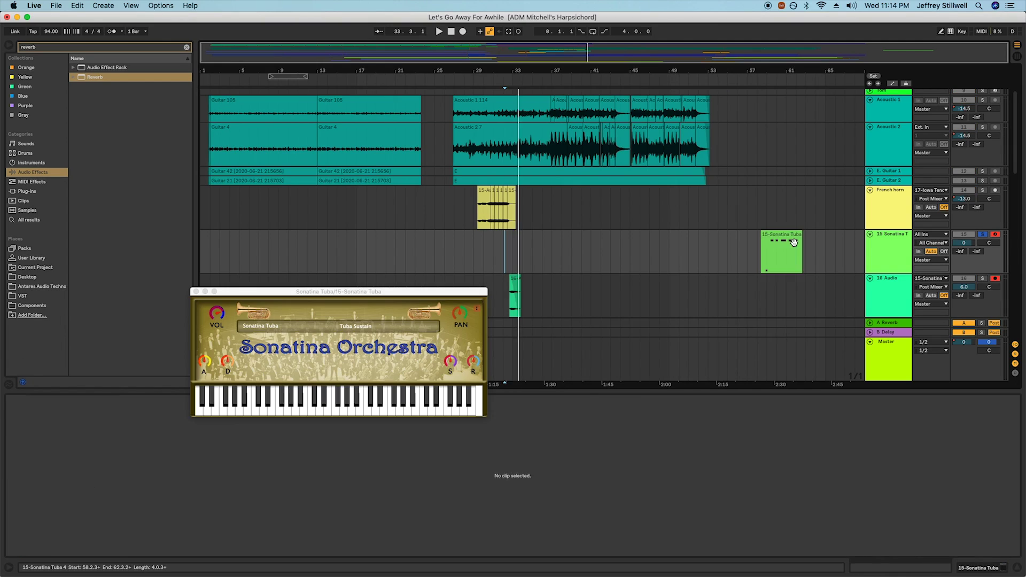
click(757, 251)
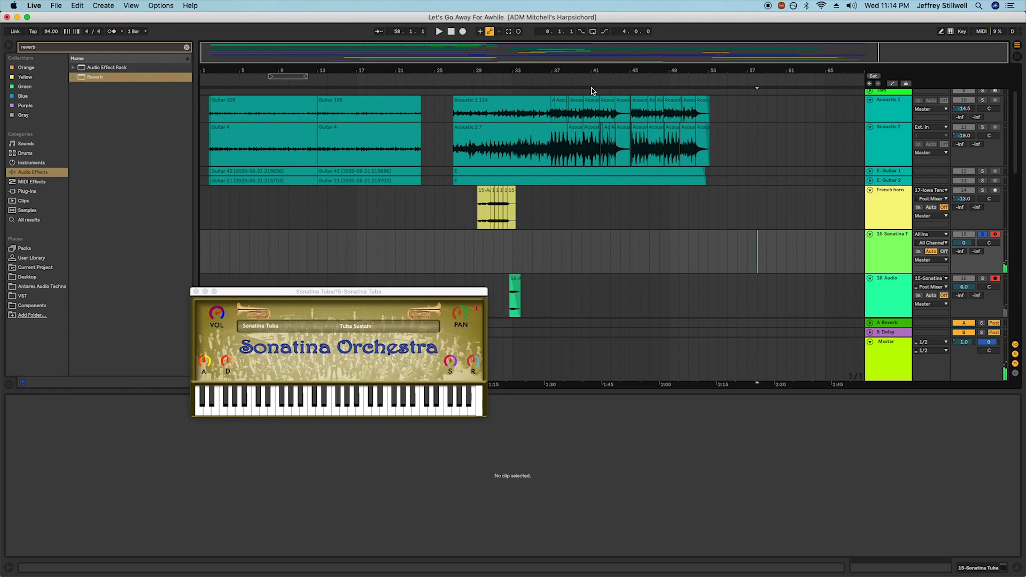
click(463, 32)
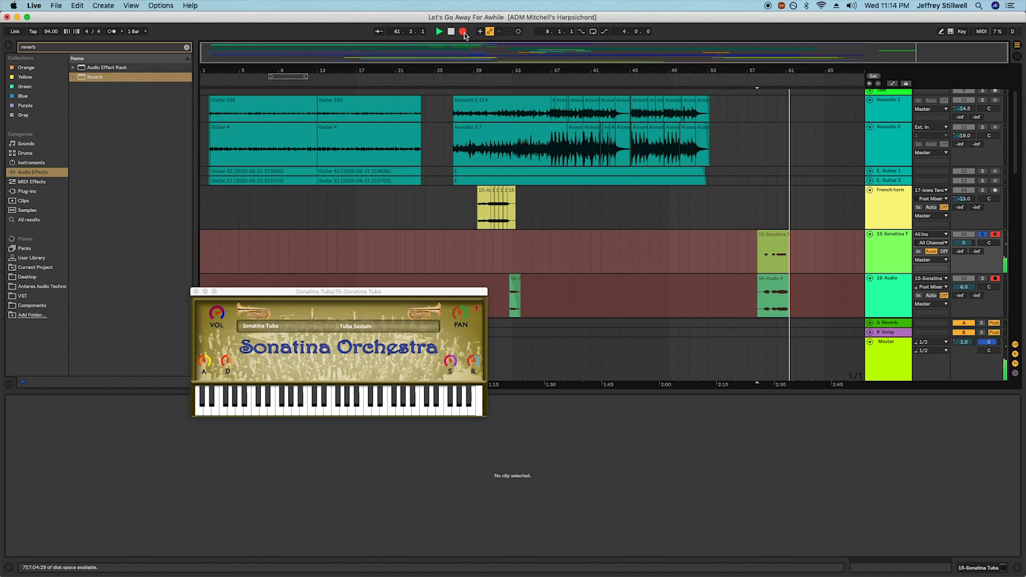
click(463, 32)
Split the newly recorded tuba audio clip at bar 60 and delete its first part
drag(857, 62, 690, 246)
click(624, 278)
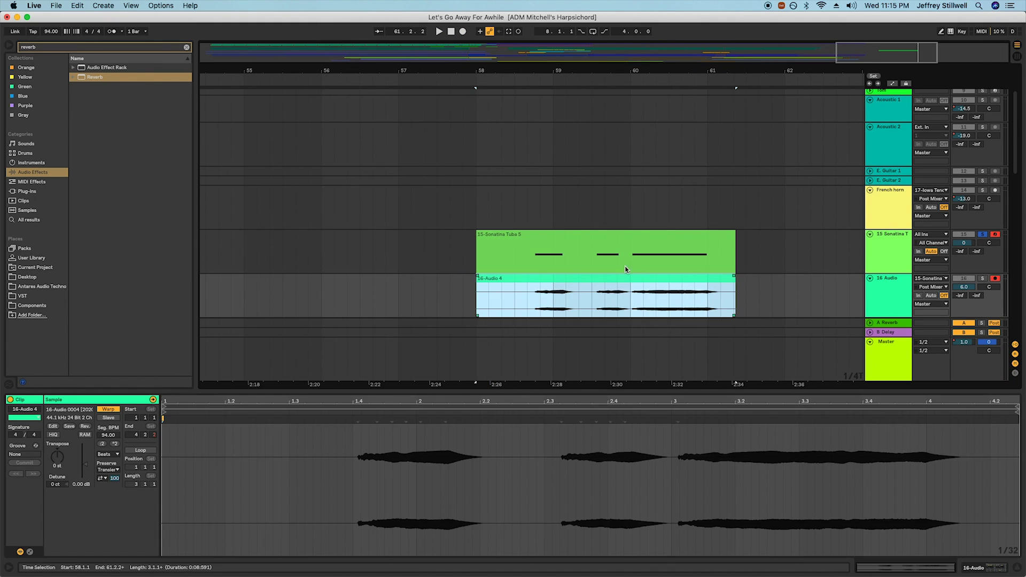
click(625, 242)
click(623, 308)
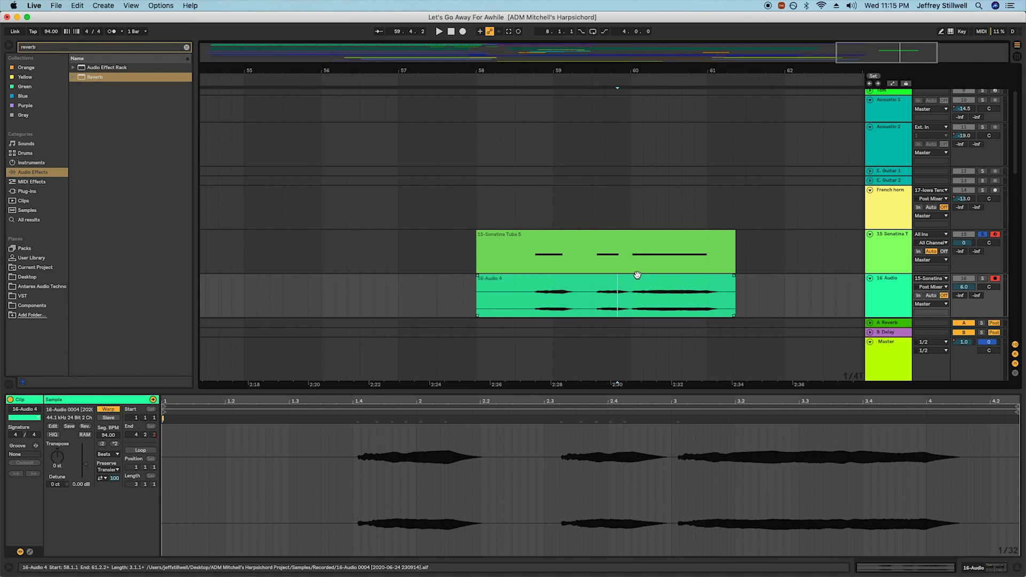
click(630, 309)
key(super+e)
key(Delete)
Transpose the remaining tuba audio clip by 2 st and audition it with the 16 Audio track soloed
click(981, 234)
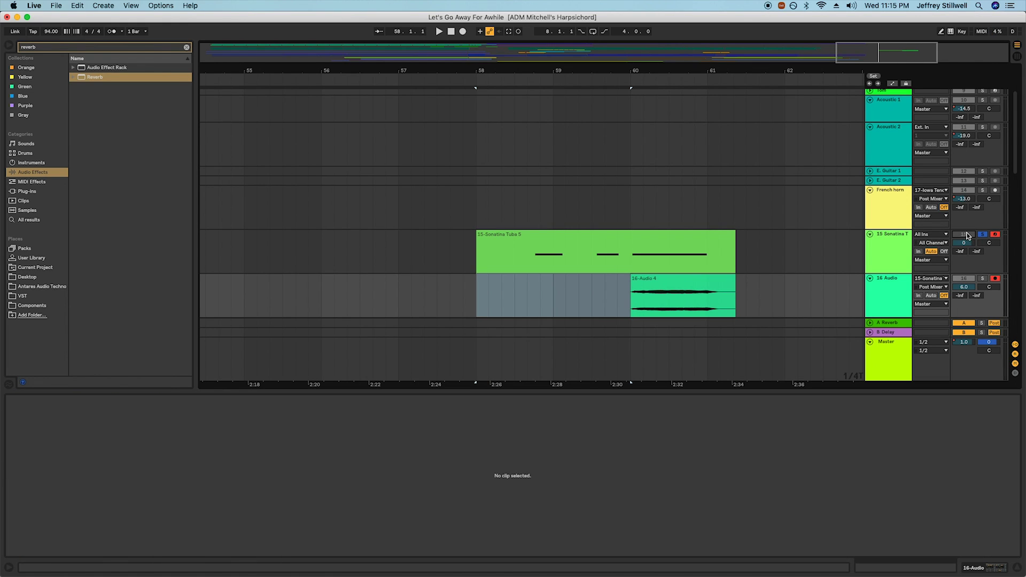
click(636, 298)
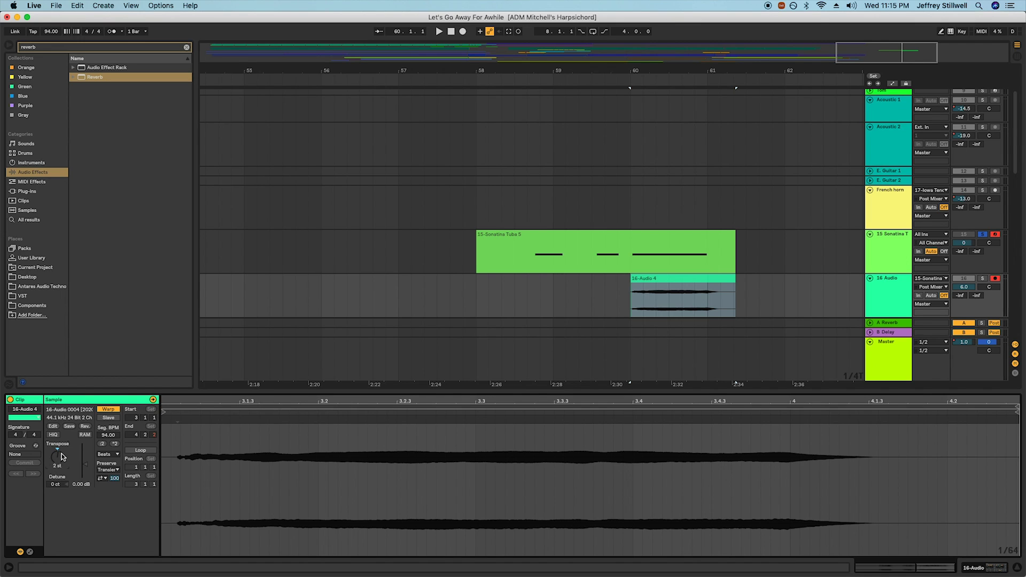
key(space)
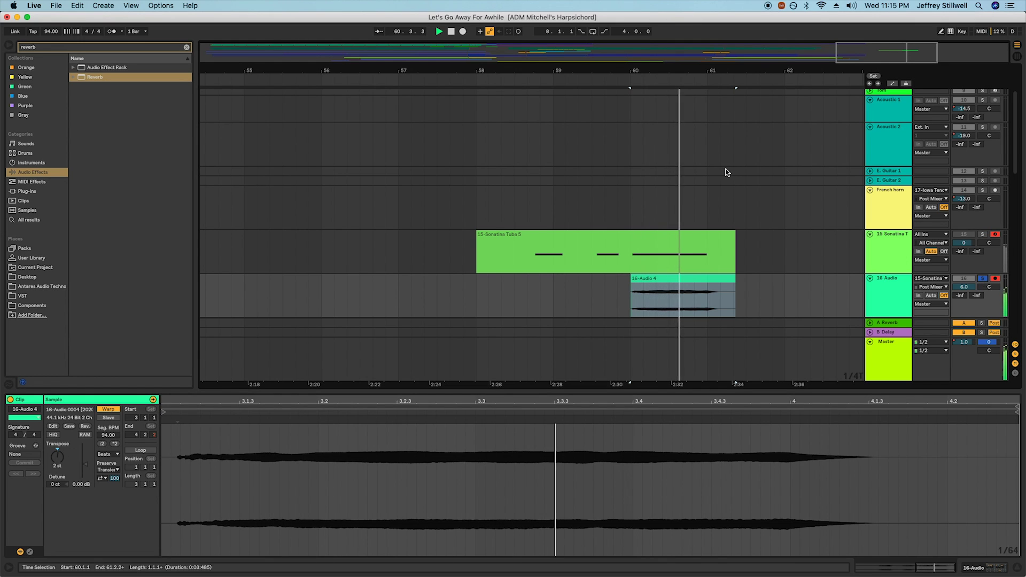
Shorten the tuba audio clip to about three beats with a full-length fade-out, and compare it with the reference song in Firefox
drag(733, 282, 632, 294)
key(space)
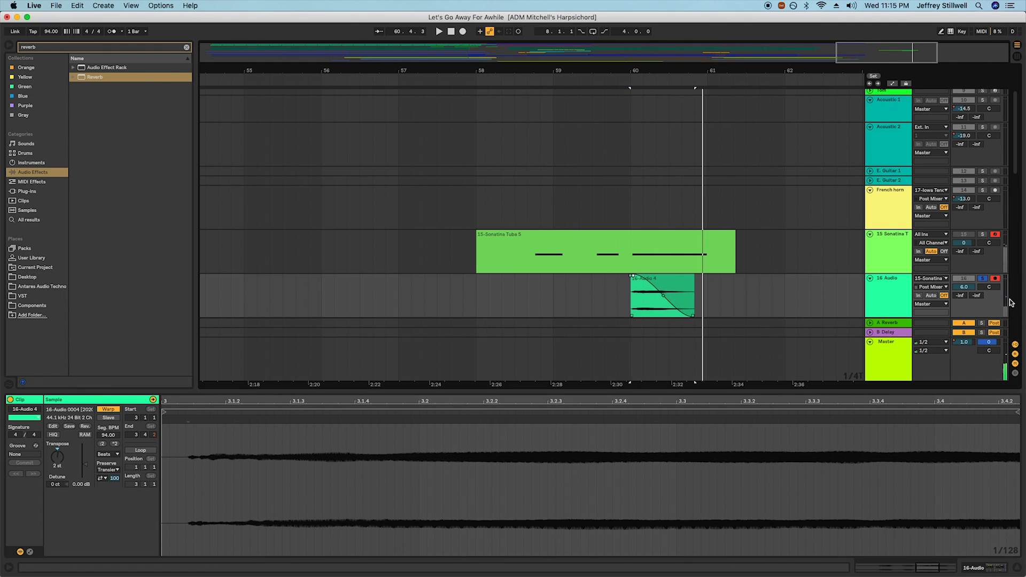
mouse_move(338, 576)
click(209, 557)
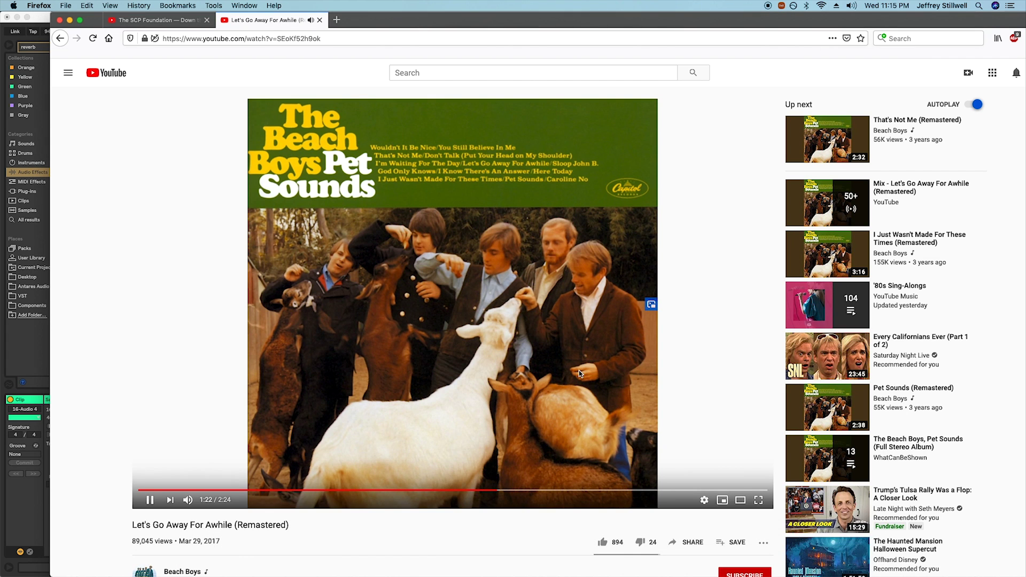
key(super+Tab)
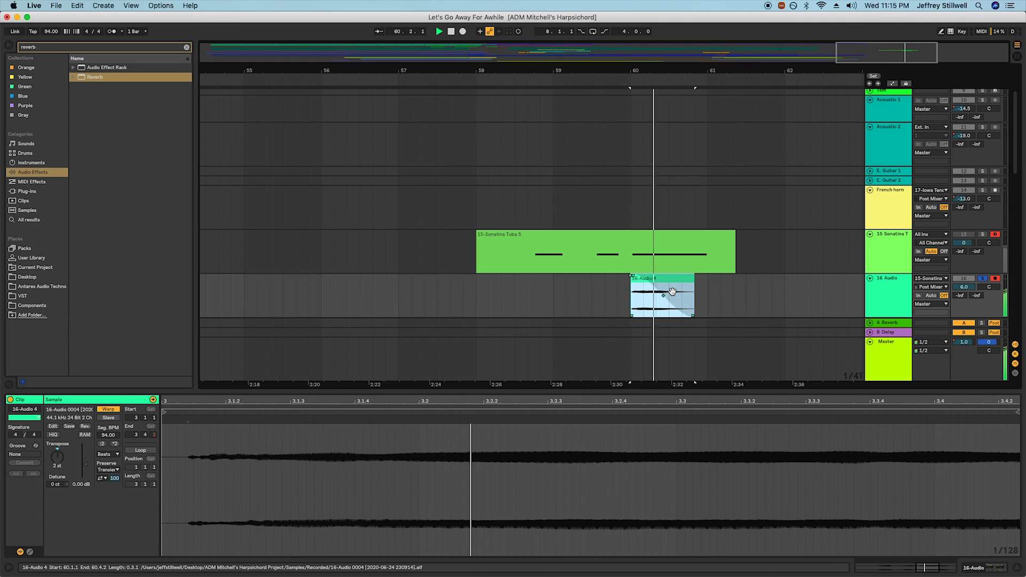
Move the shortened tuba clip from bar 60 onto the earlier clip at 32.3.3 on the 16 Audio track
drag(927, 54, 811, 68)
click(719, 238)
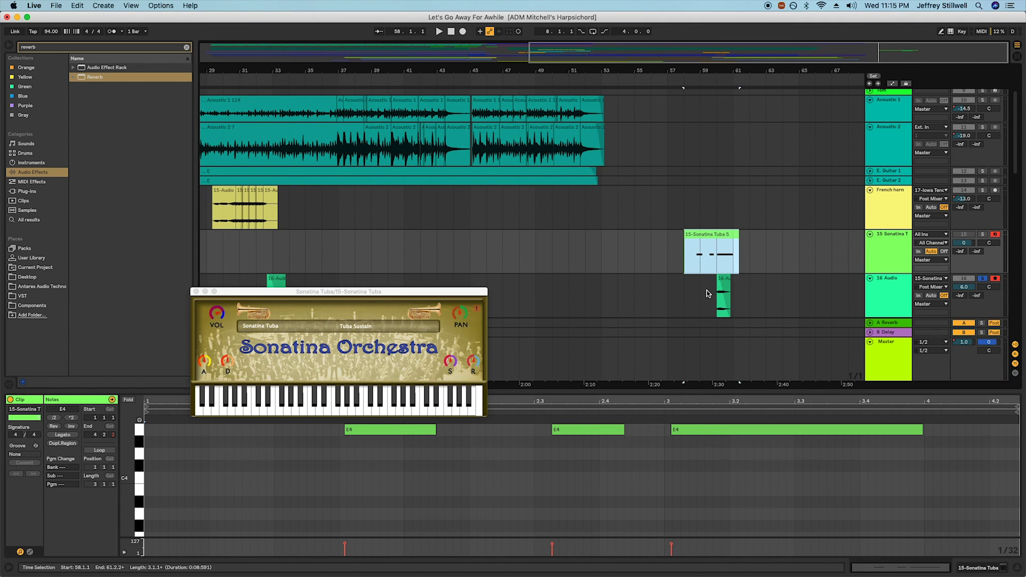
drag(723, 283, 395, 277)
click(273, 293)
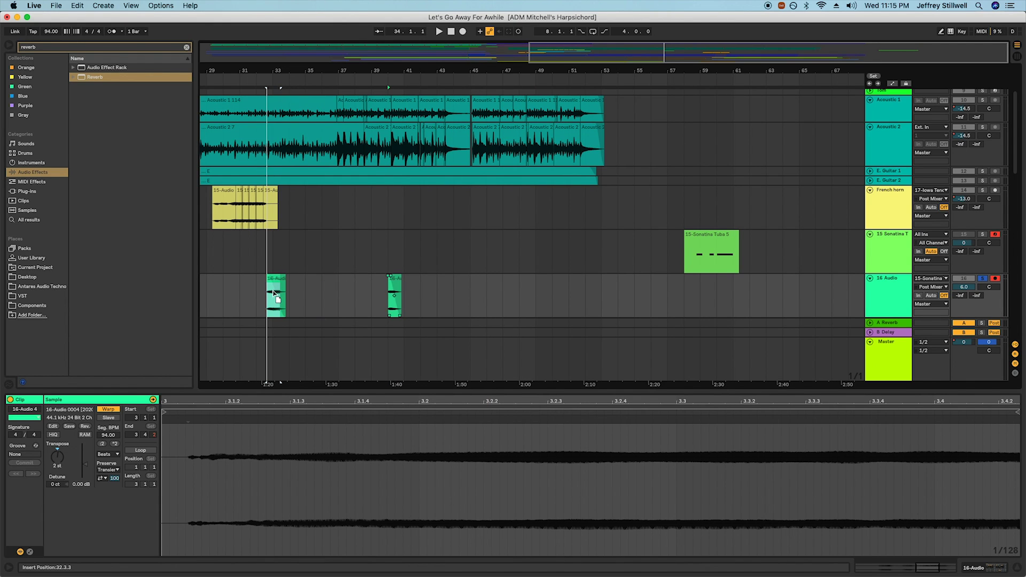
drag(273, 298, 284, 279)
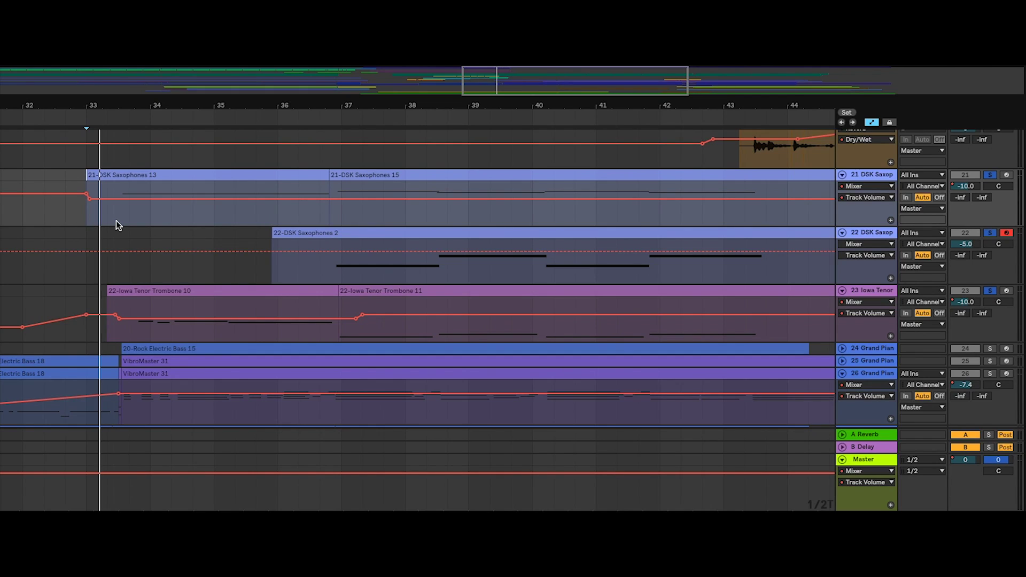
Play back the saxophone and trombone section from about bar 33
click(108, 217)
key(space)
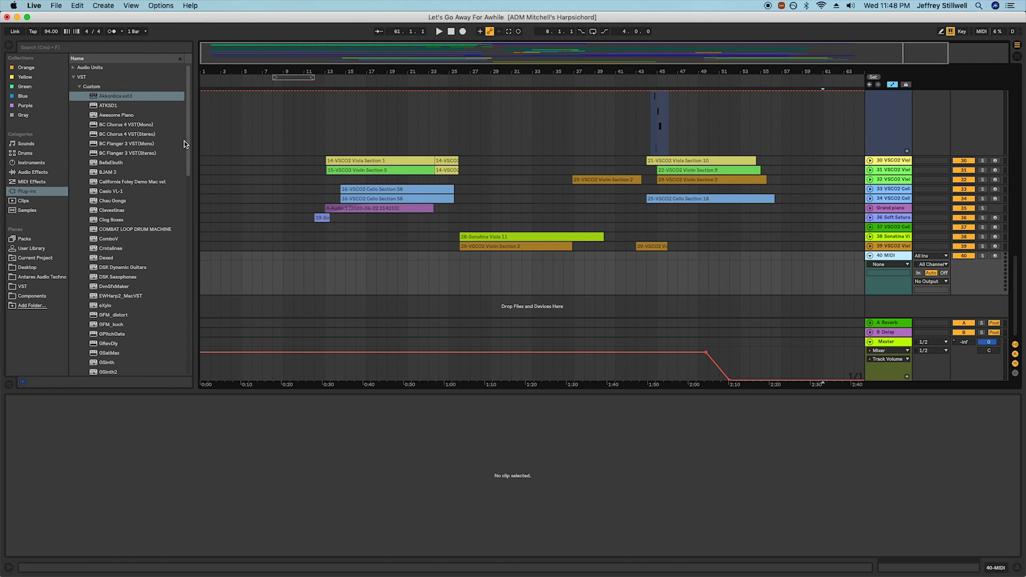
Load the Sonatina Timpani plug-in onto the empty 40 MIDI track and sound a test note
drag(186, 143, 151, 363)
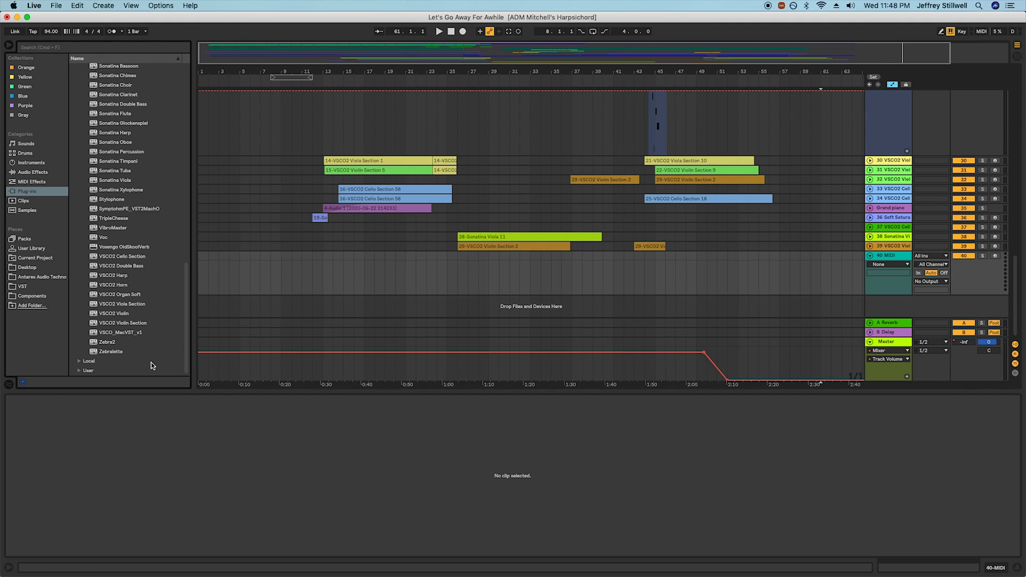
click(901, 257)
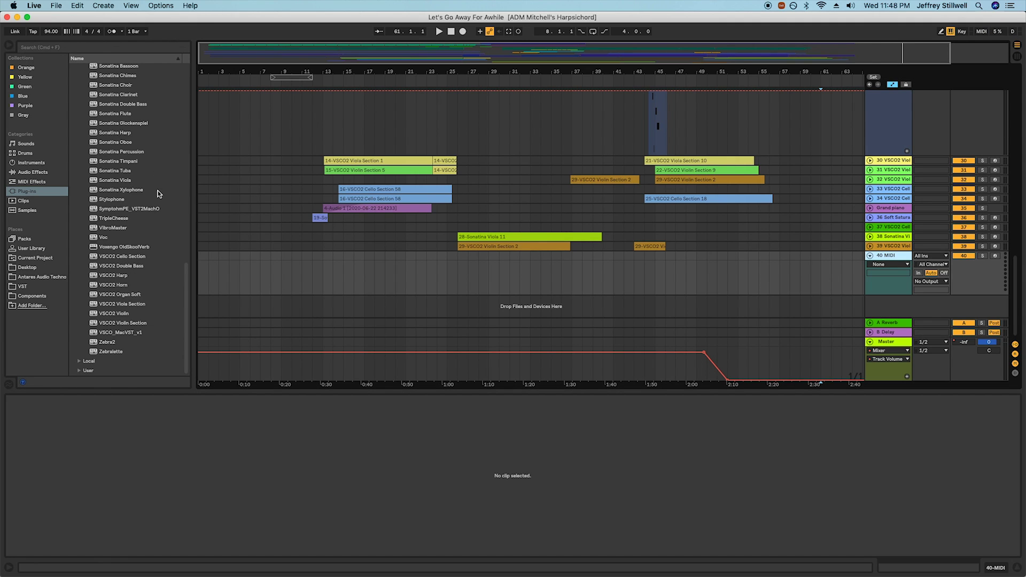
click(135, 161)
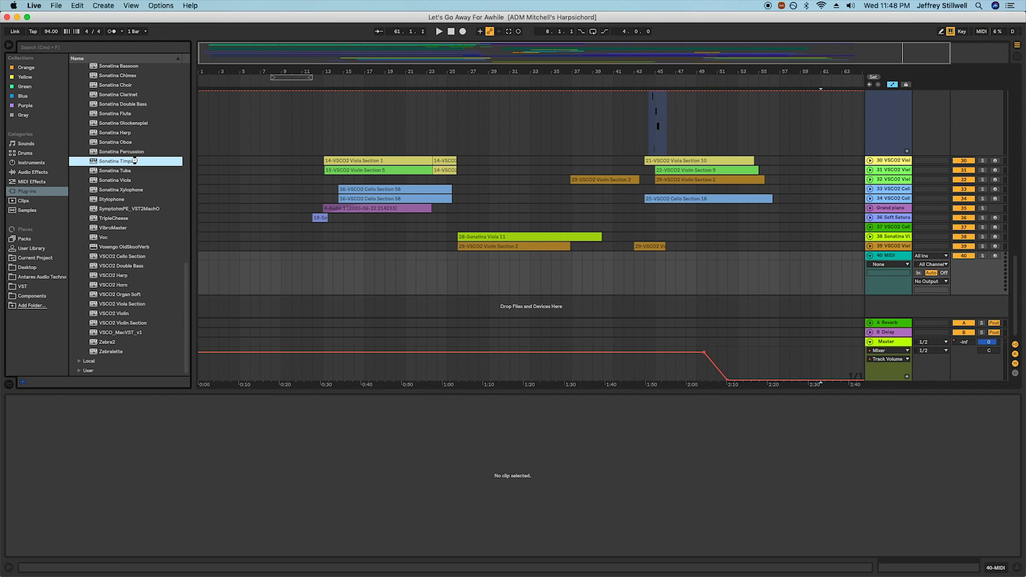
drag(134, 161, 637, 364)
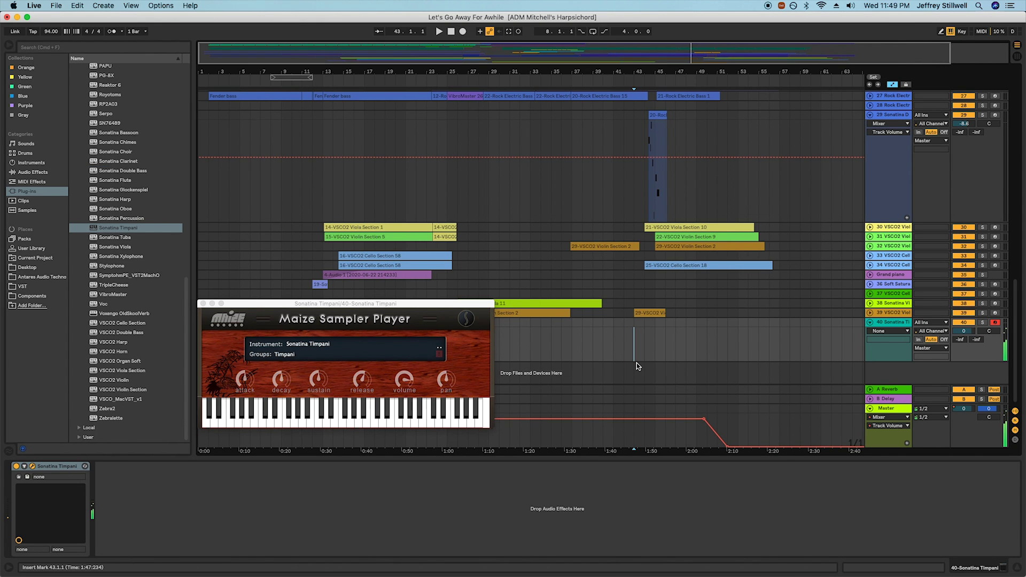
key(a)
Try recording a timpani part from bar 43 and undo the take, consulting the reference song in Firefox
drag(729, 59, 715, 38)
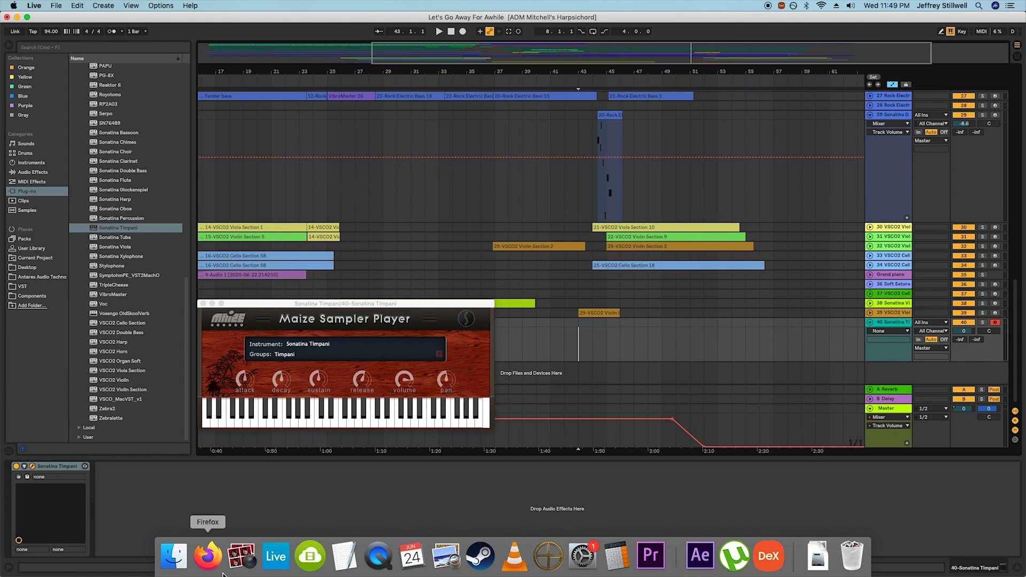
click(224, 575)
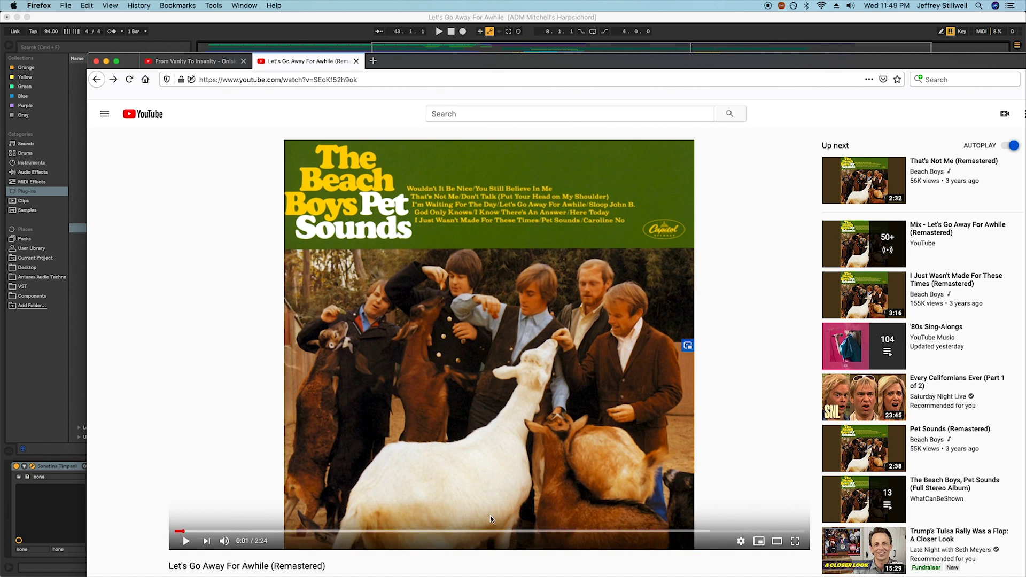
click(464, 31)
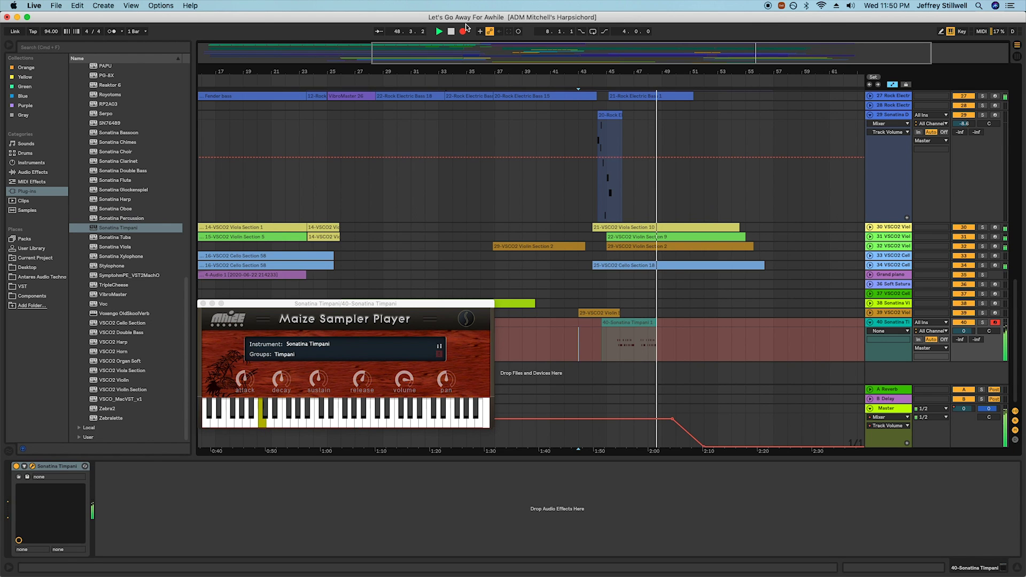
key(space)
key(super+z)
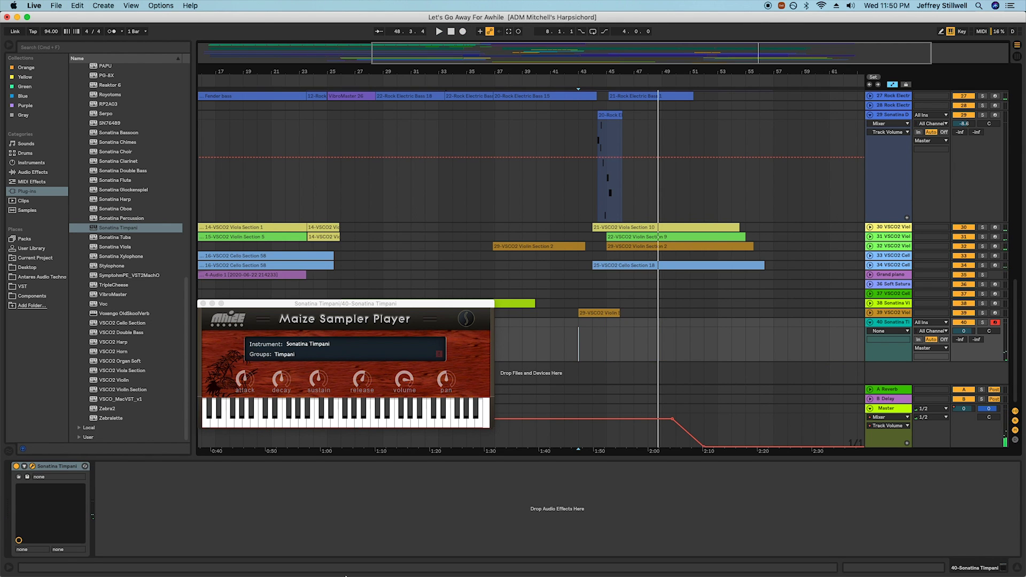
click(213, 558)
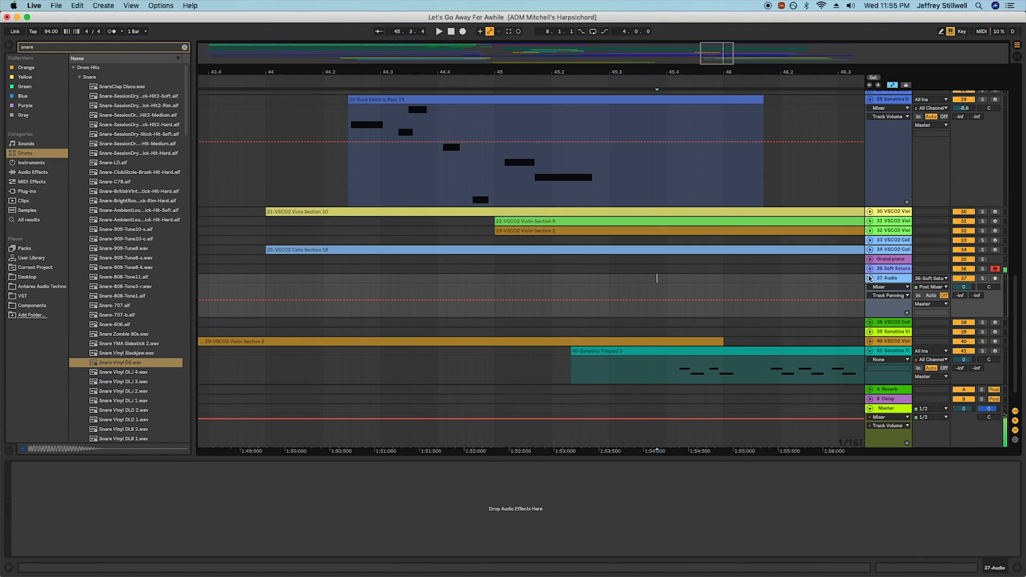
Select the snare in the Soft Saturated kit's Impulse and record a drum take from about bar 44.2
click(896, 270)
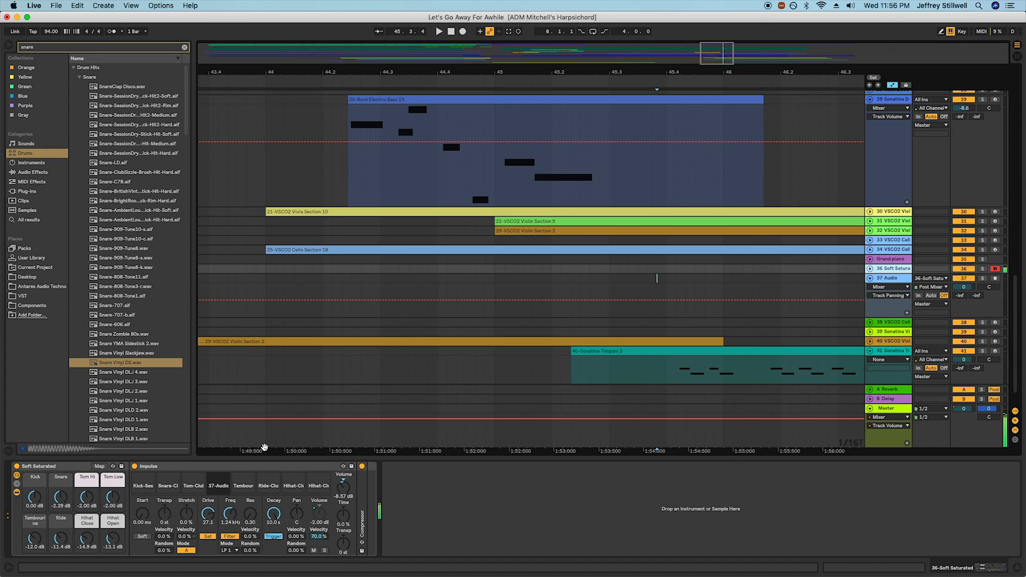
click(164, 491)
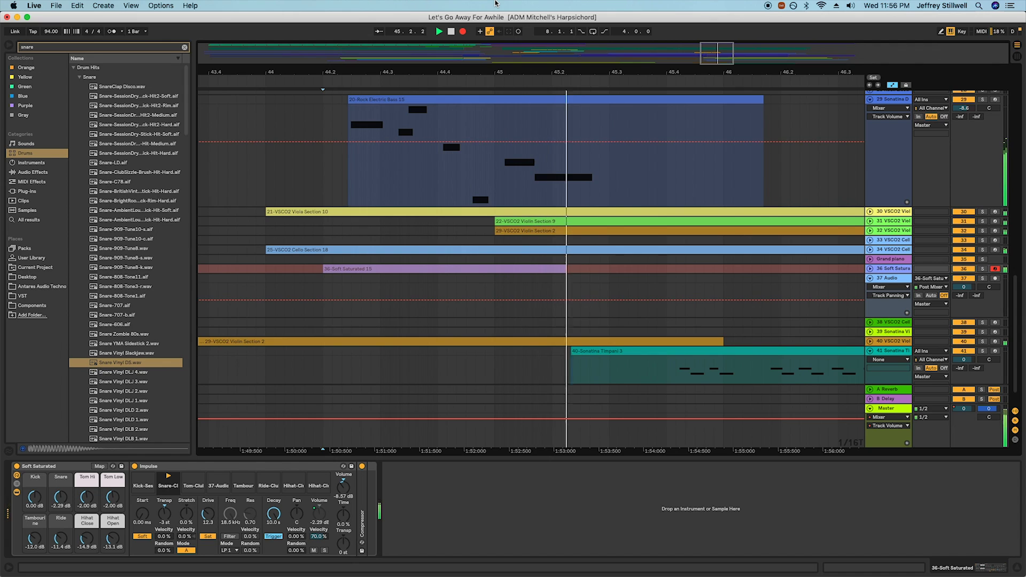
key(space)
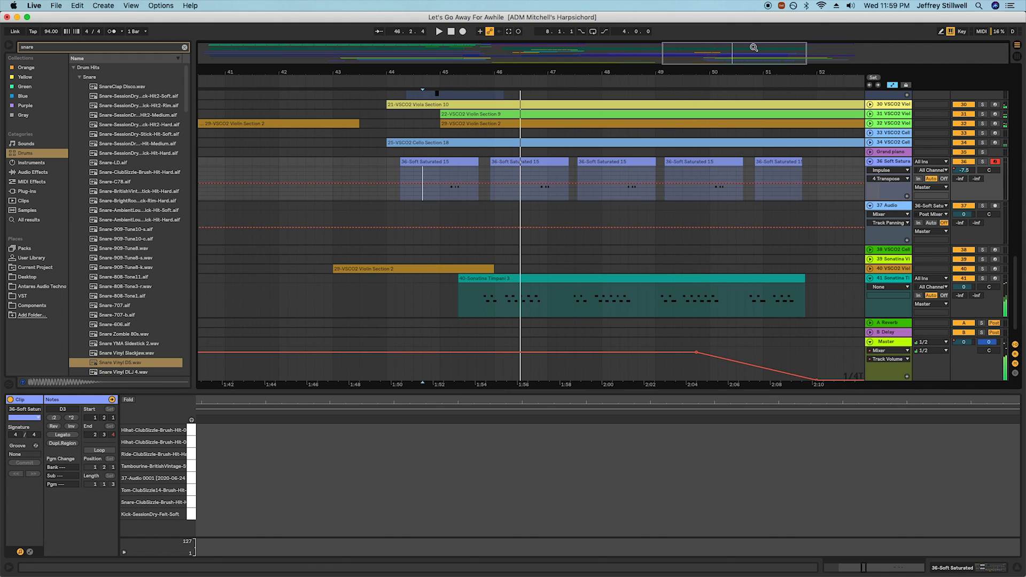
Play back the repeated Soft Saturated drum clips together with the timpani part
key(plus)
key(space)
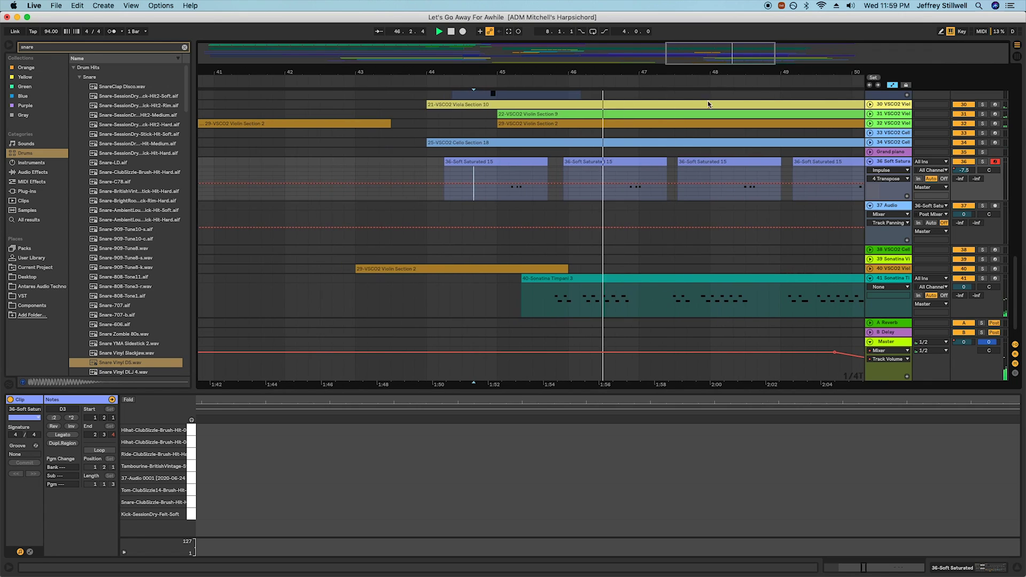
key(space)
key(space)
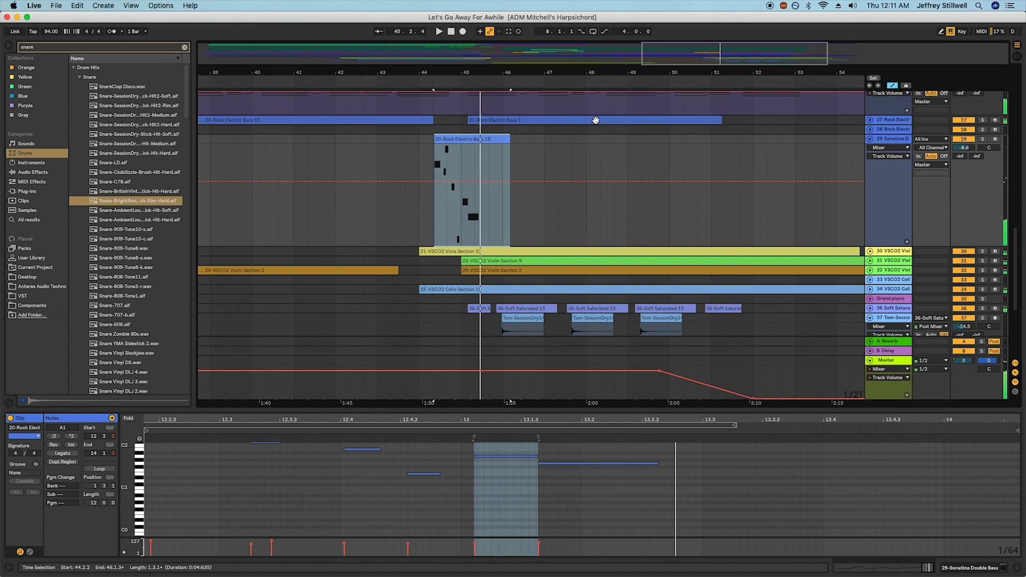
Insert a new MIDI track directly below the 27 Rock Electric Bass track
scroll(615, 112, left, 2)
scroll(673, 91, up, 5)
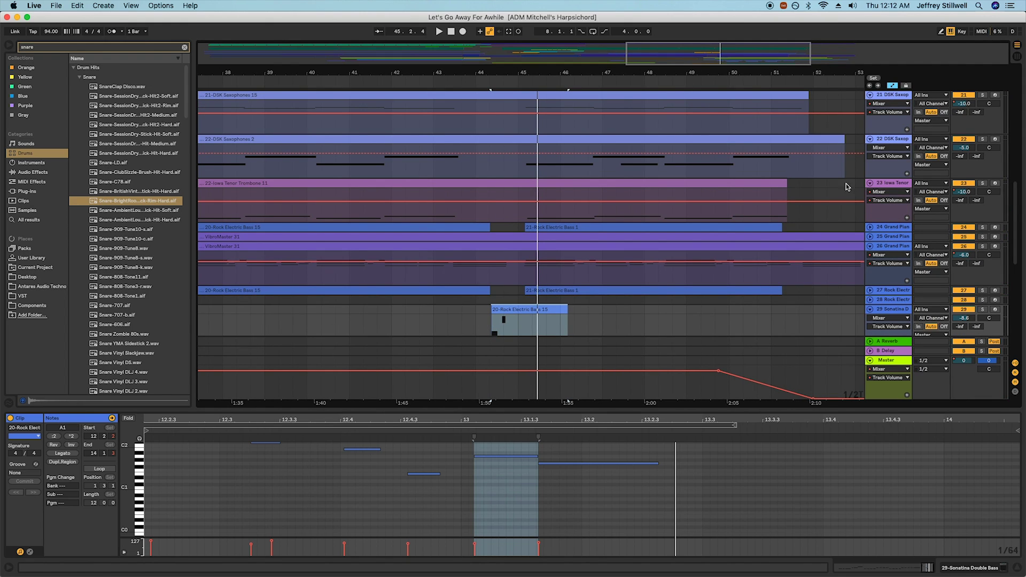
click(911, 293)
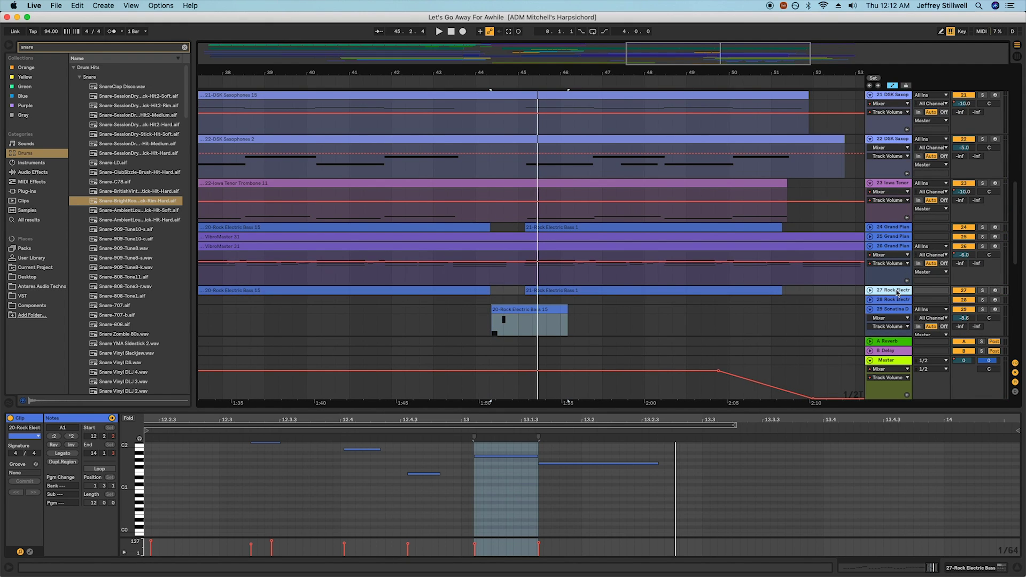
click(118, 6)
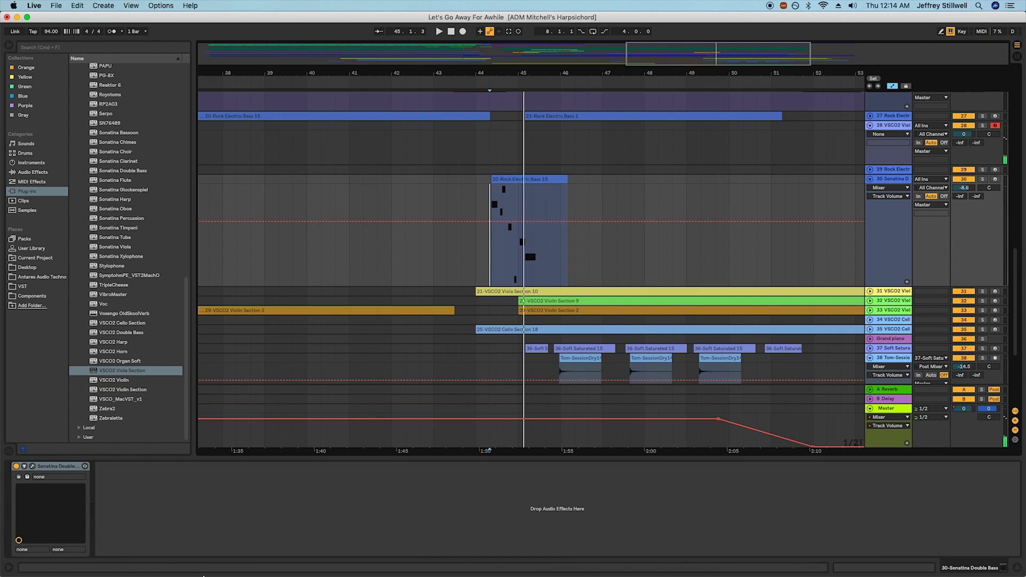
Play the reference song in Firefox from about 1:52, and record a part on the 28 VSCO2 Viola track from about bar 44
click(204, 553)
click(684, 522)
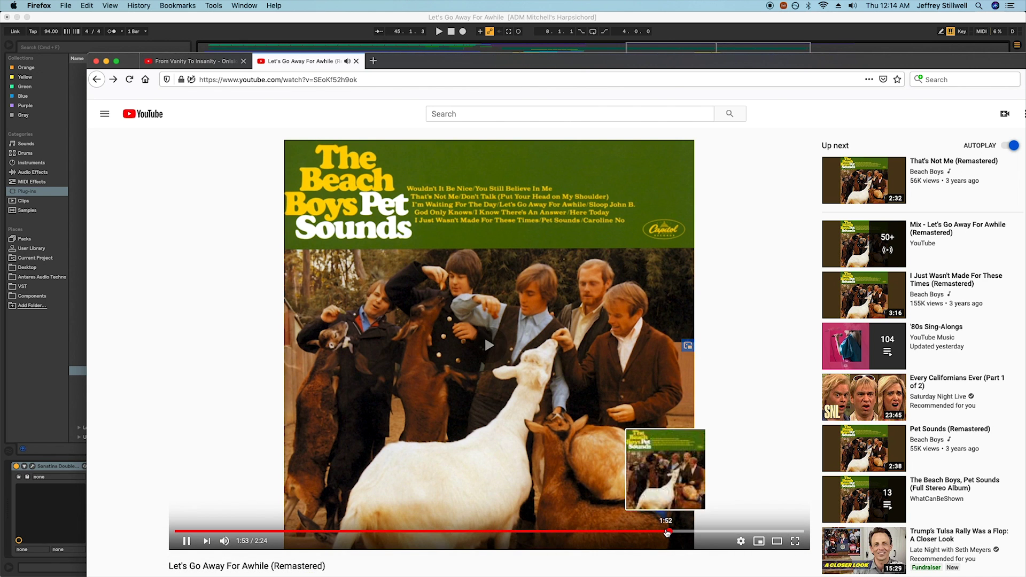
click(465, 35)
click(463, 32)
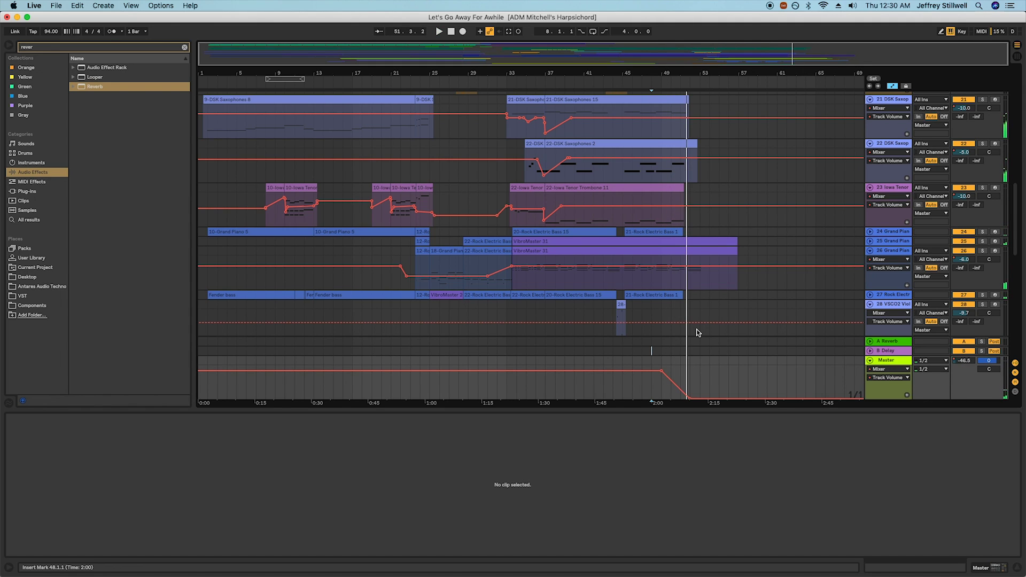
Review the arrangement's tracks from the topmost VibroMaster track down to the saxophones
scroll(701, 273, up, 15)
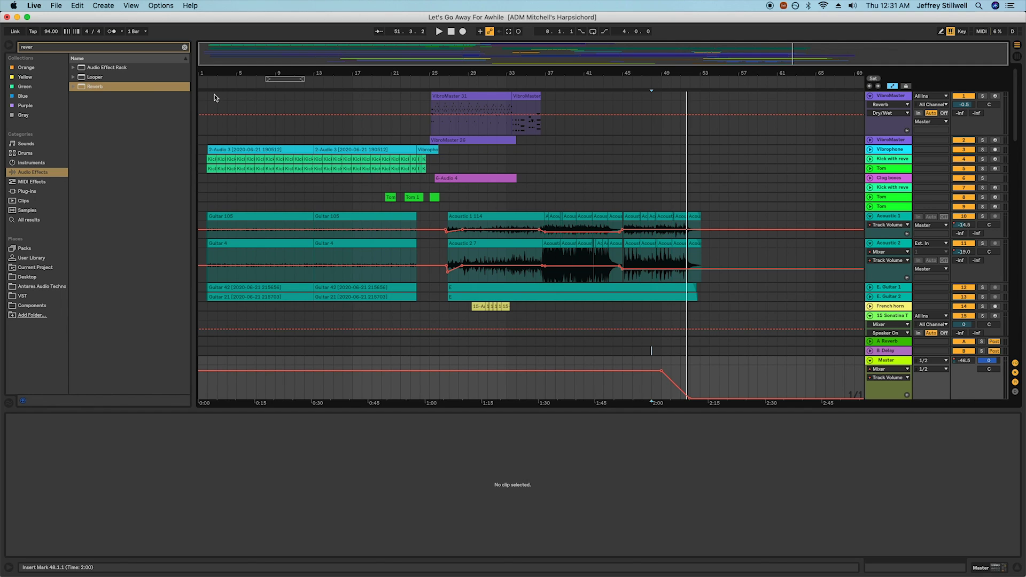
scroll(214, 97, down, 5)
scroll(287, 191, down, 5)
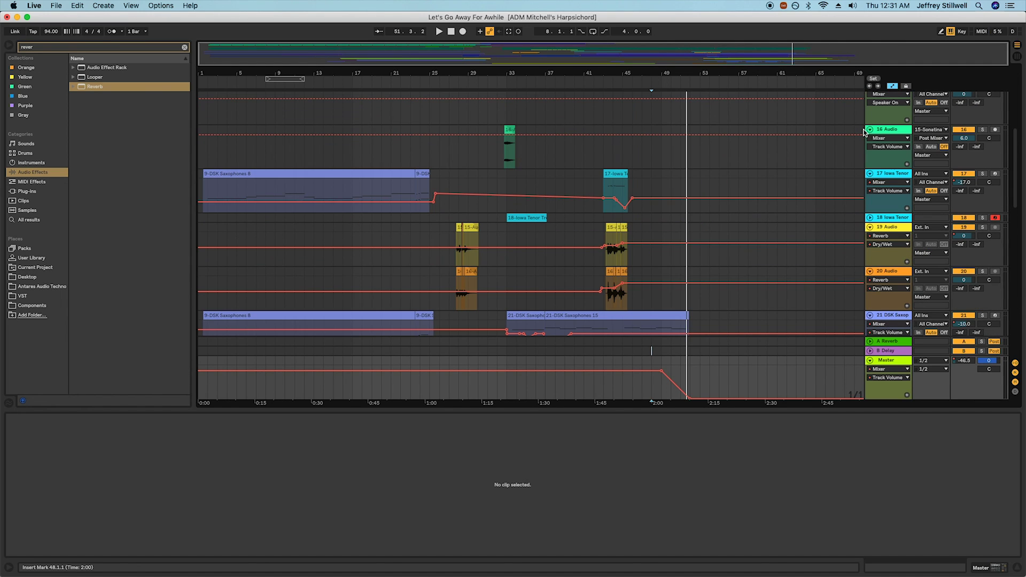